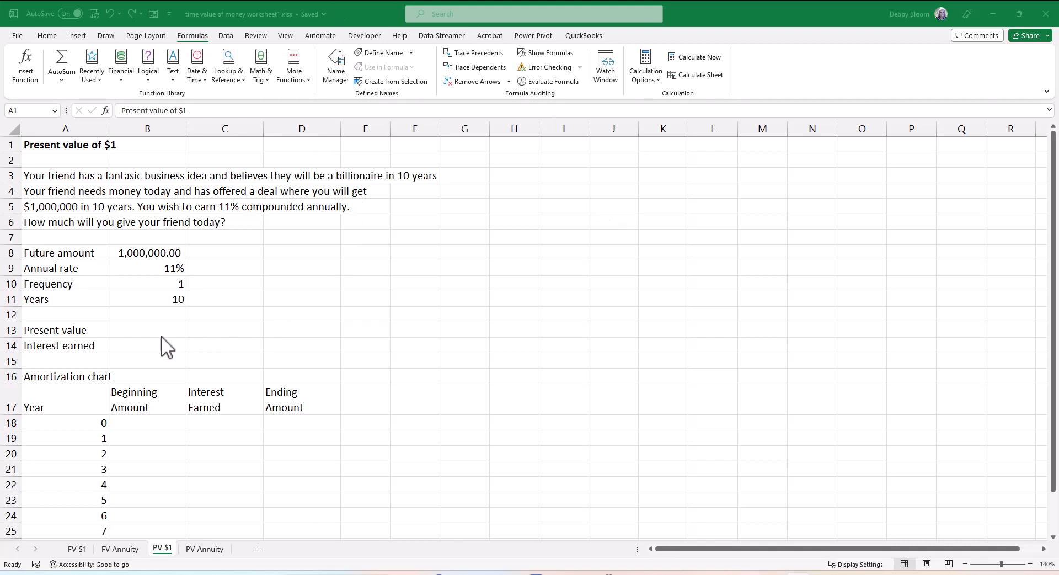
Insert the PV function in cell B13 and set its Rate argument to B9/B10
{"action": "left_click", "coordinate": [147, 330]}
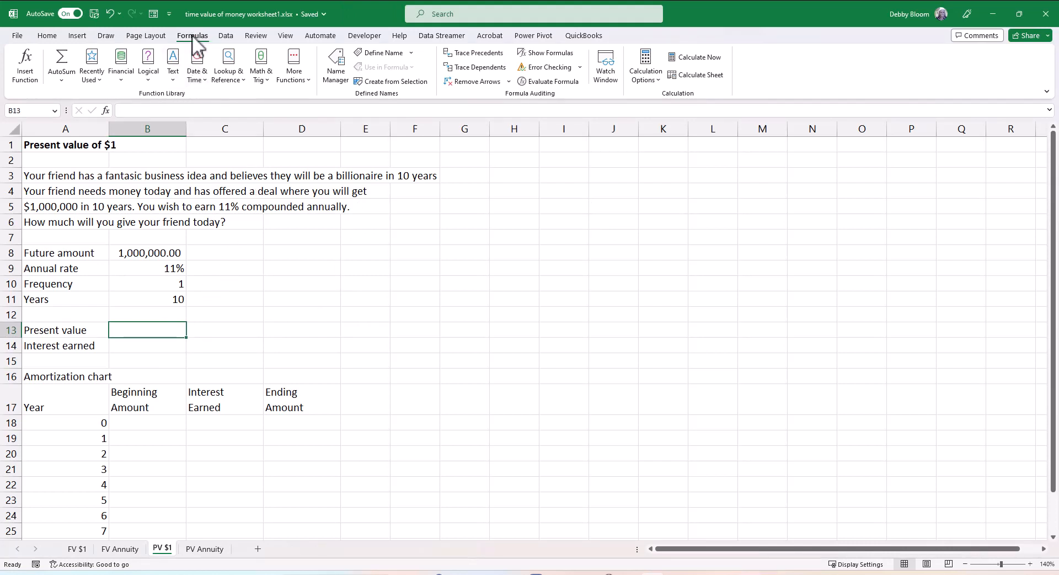
{"action": "left_click", "coordinate": [123, 75]}
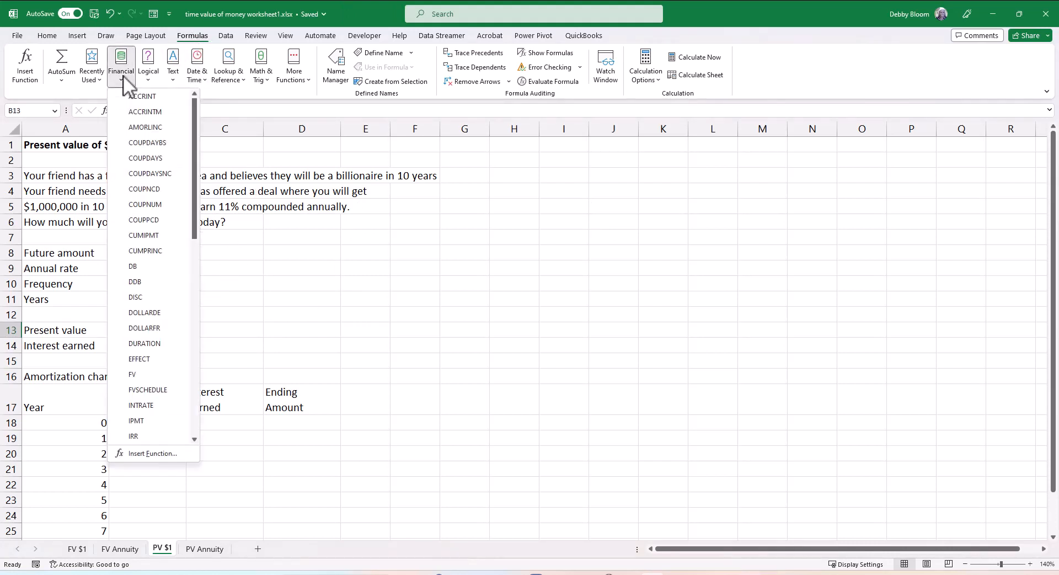
{"action": "left_click_drag", "start_coordinate": [192, 106], "coordinate": [199, 244]}
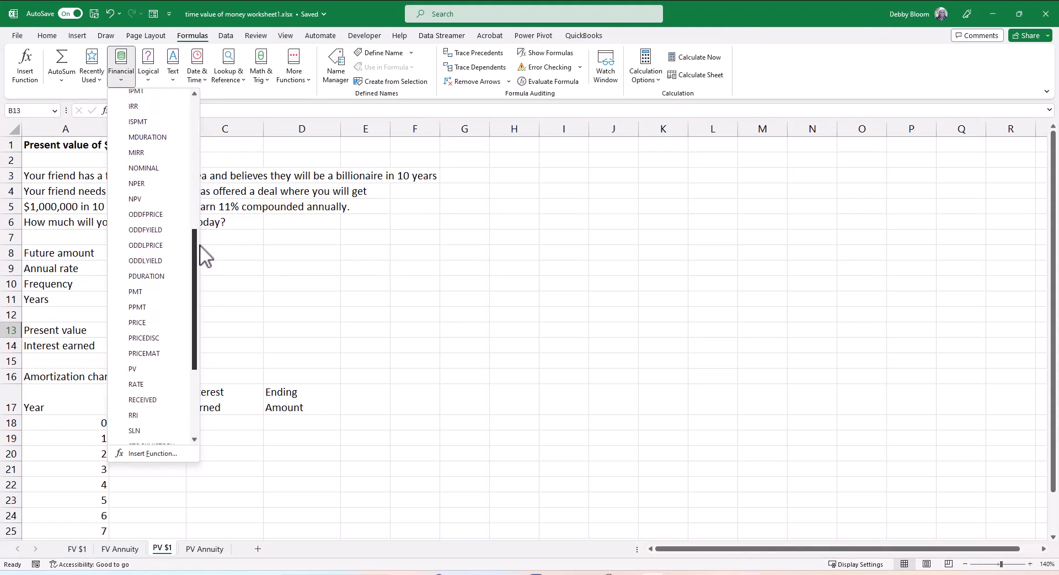
{"action": "left_click", "coordinate": [164, 365]}
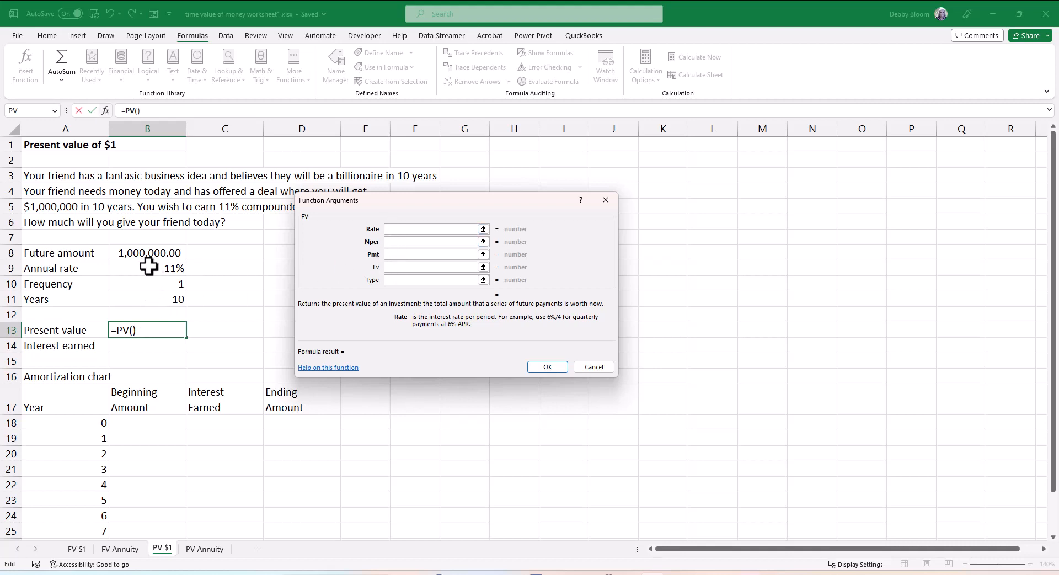
{"action": "left_click", "coordinate": [148, 267]}
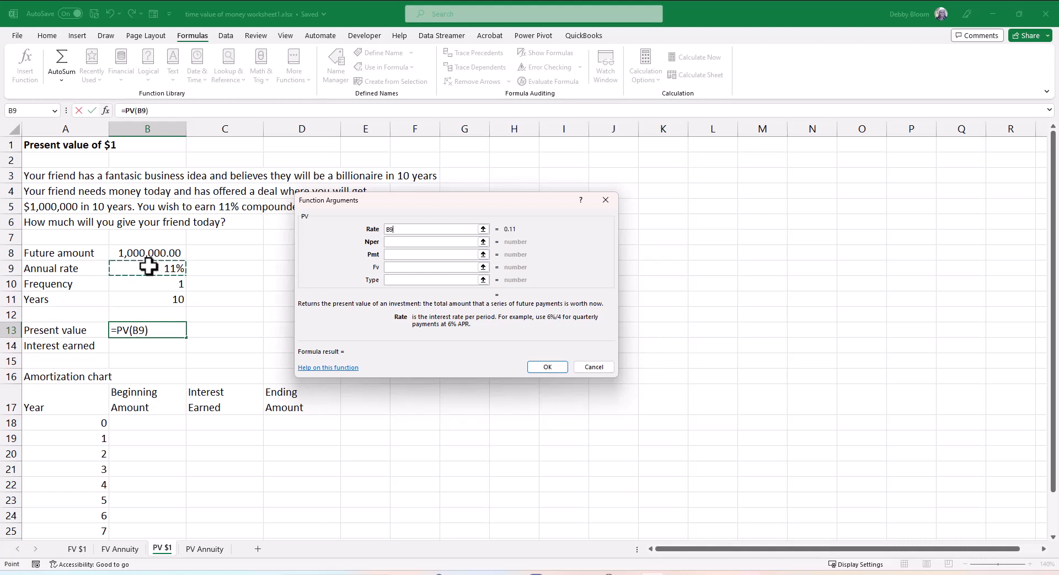
{"action": "type", "text": "/"}
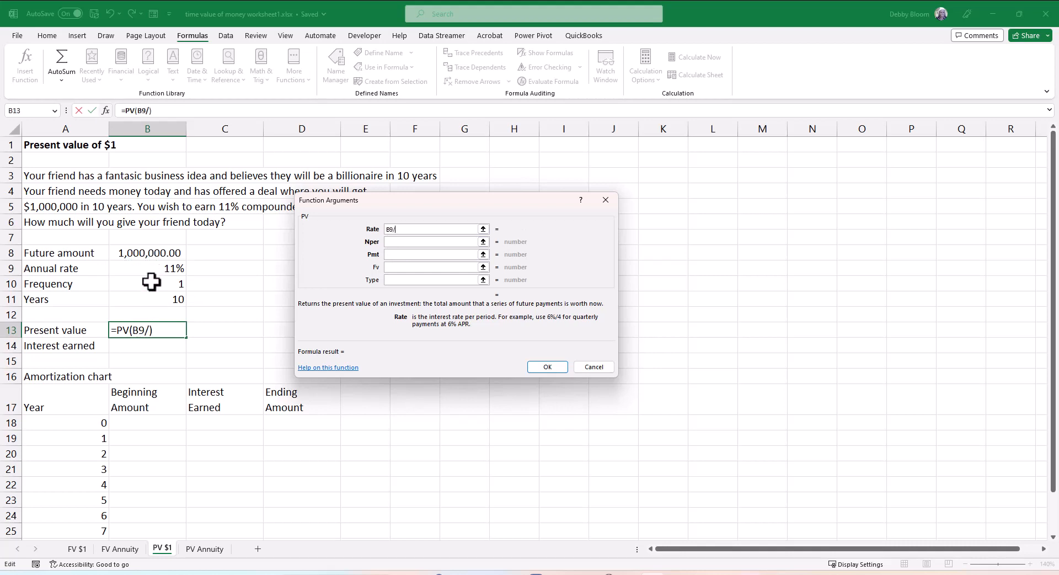
{"action": "left_click", "coordinate": [152, 284]}
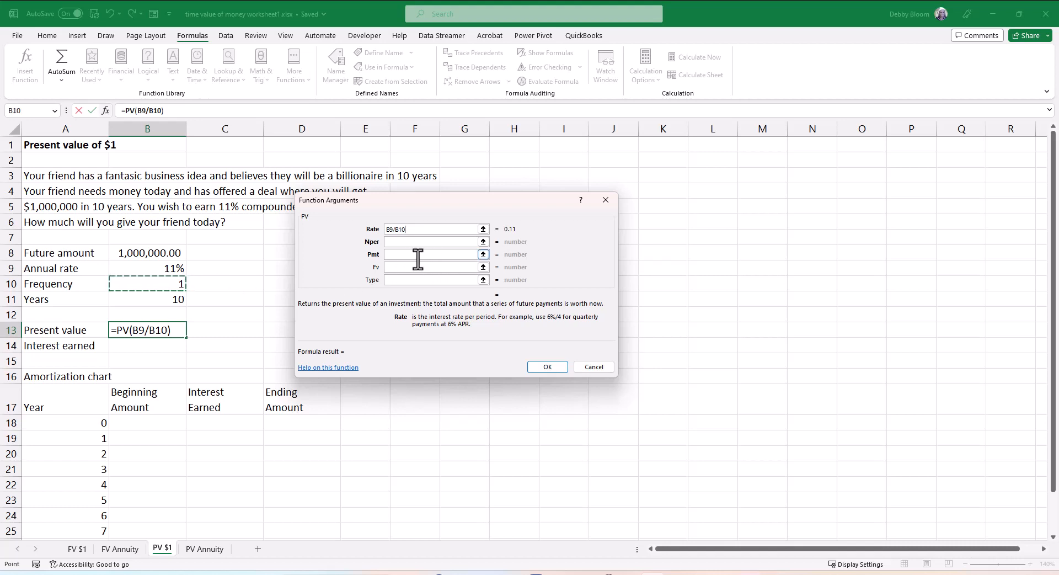
Set the PV function's Nper argument to B11*B10, years times compounding frequency
{"action": "left_click", "coordinate": [399, 241]}
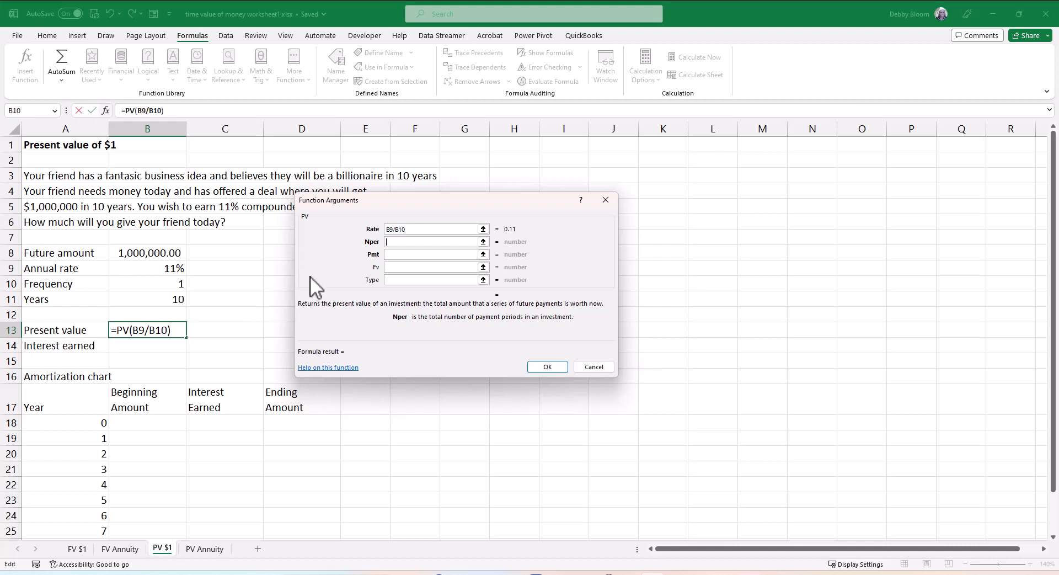
{"action": "left_click", "coordinate": [139, 299]}
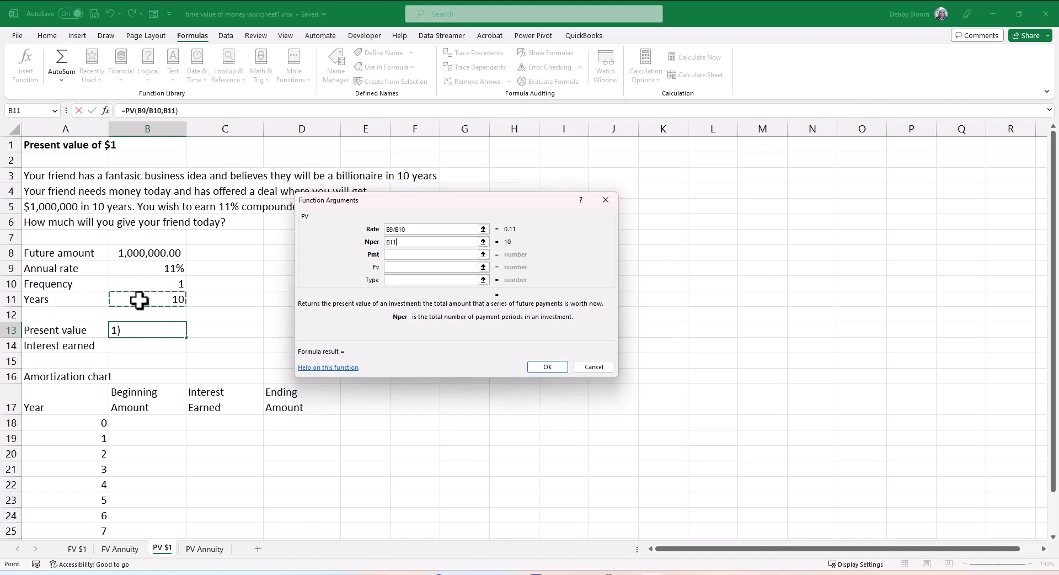
{"action": "type", "text": "*"}
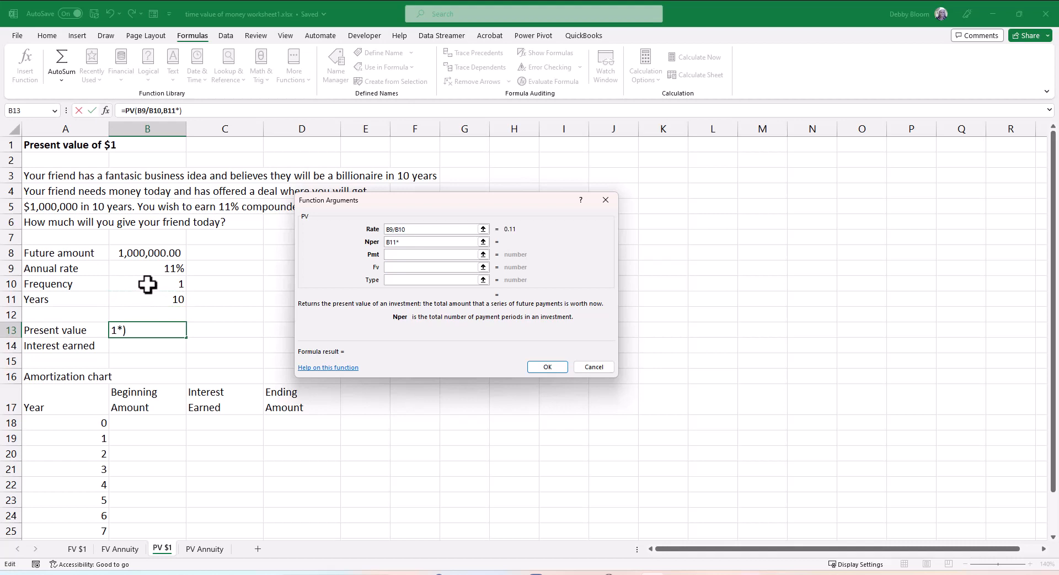
{"action": "left_click", "coordinate": [146, 284]}
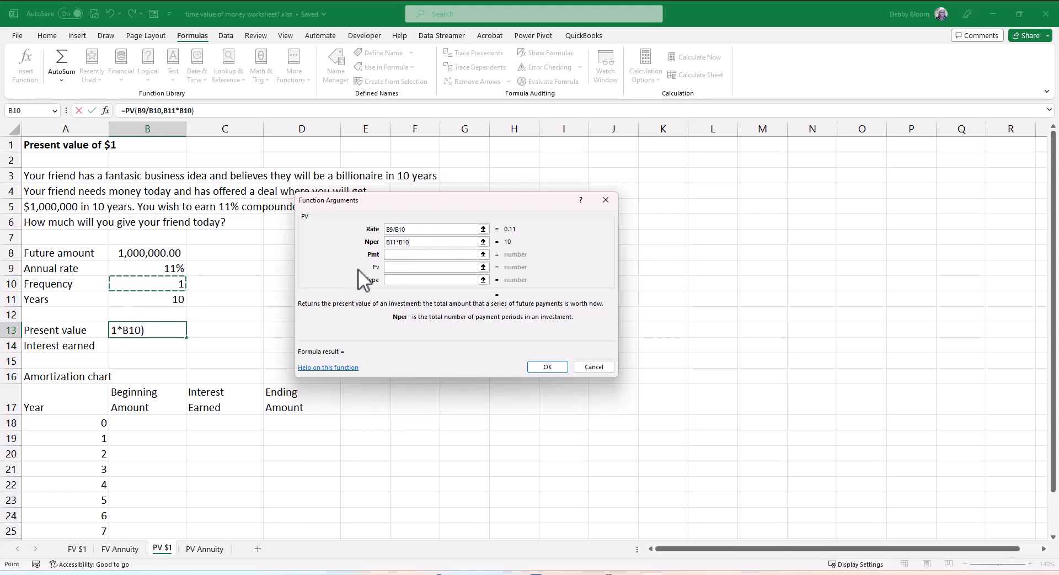
Leave the Pmt argument blank, set Fv to -B8, and complete the PV formula
{"action": "left_click", "coordinate": [395, 255]}
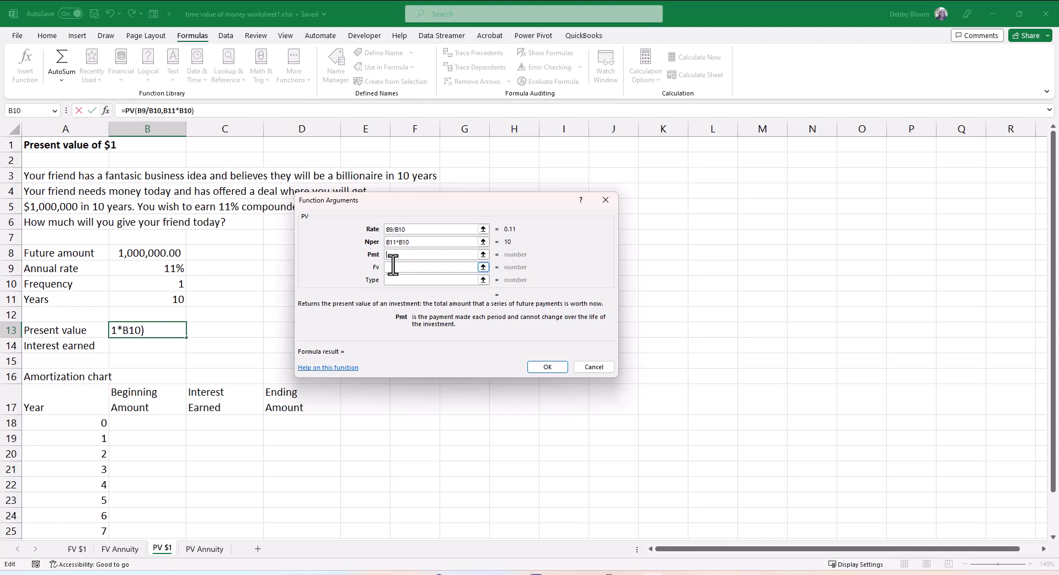
{"action": "left_click", "coordinate": [397, 268]}
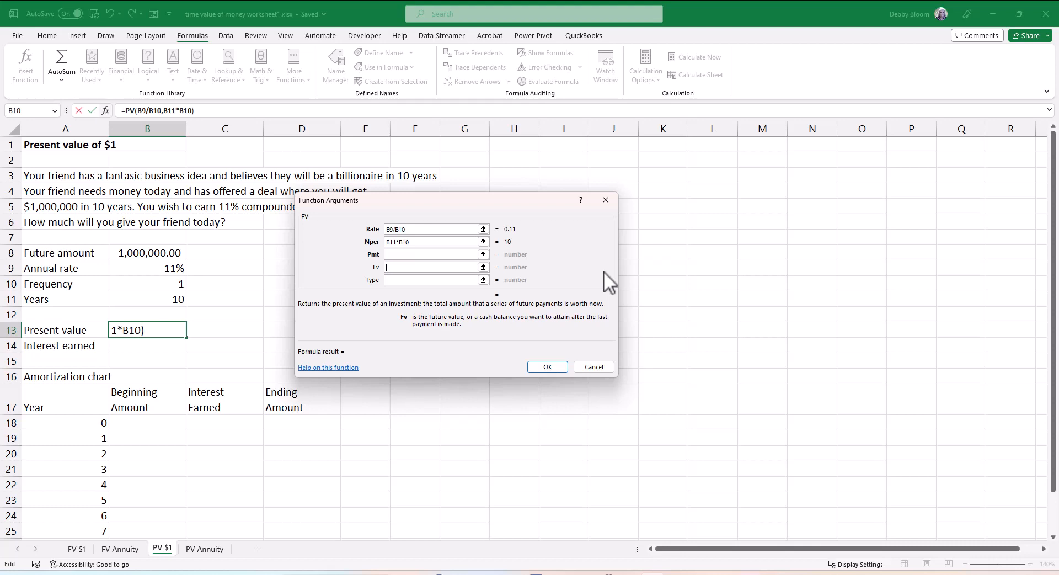
{"action": "type", "text": "-"}
{"action": "left_click", "coordinate": [155, 256]}
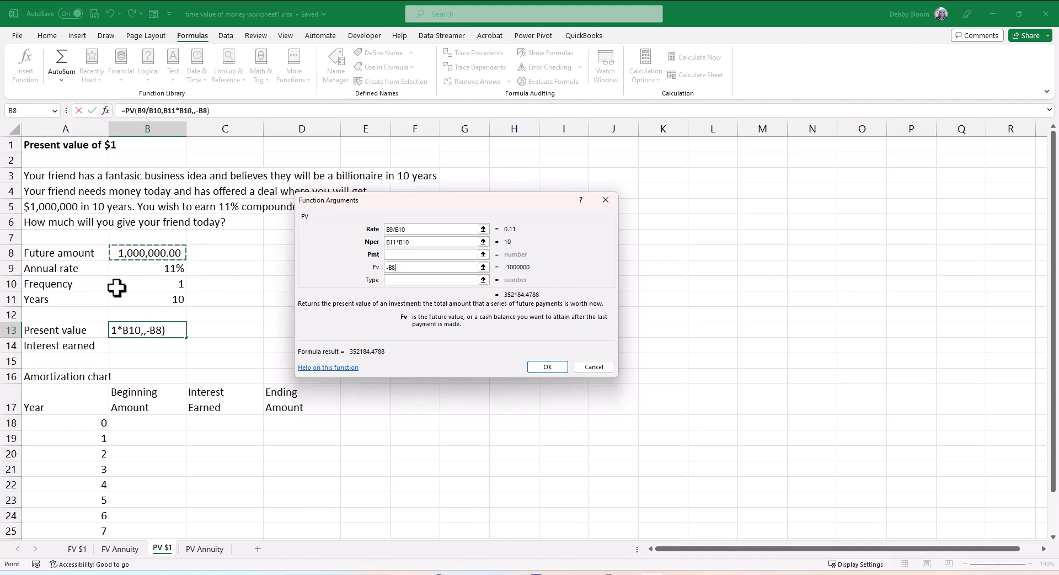
{"action": "left_click", "coordinate": [546, 367]}
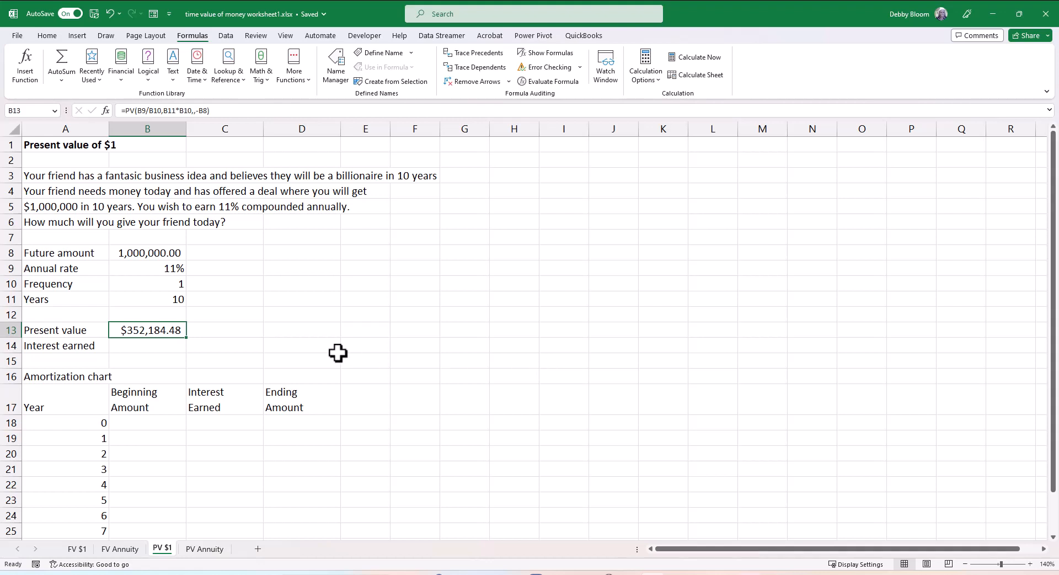
Calculate the interest earned in B14 as future amount minus present value, using =B8-B13
{"action": "left_click", "coordinate": [147, 345]}
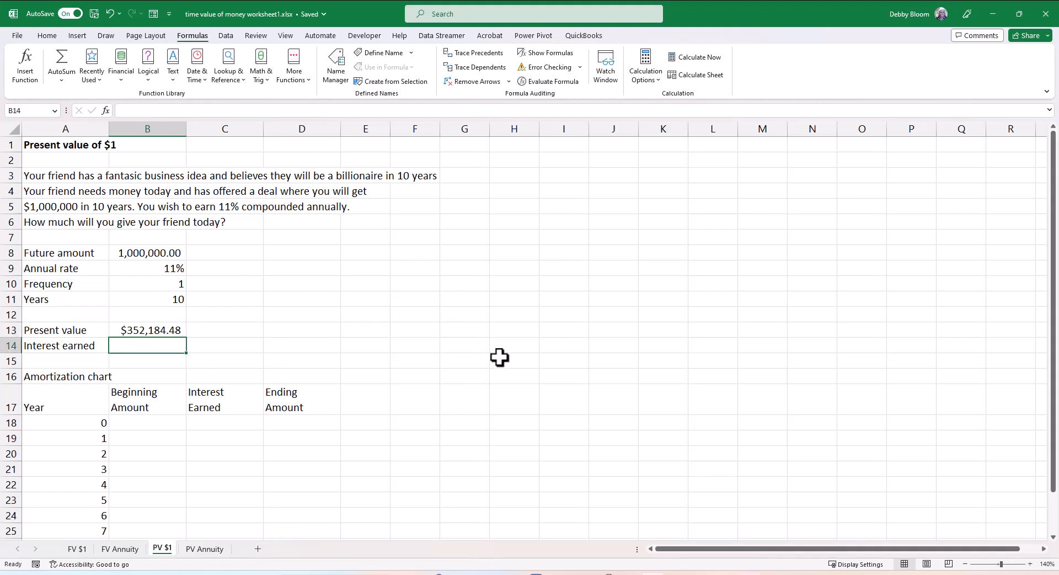
{"action": "type", "text": "="}
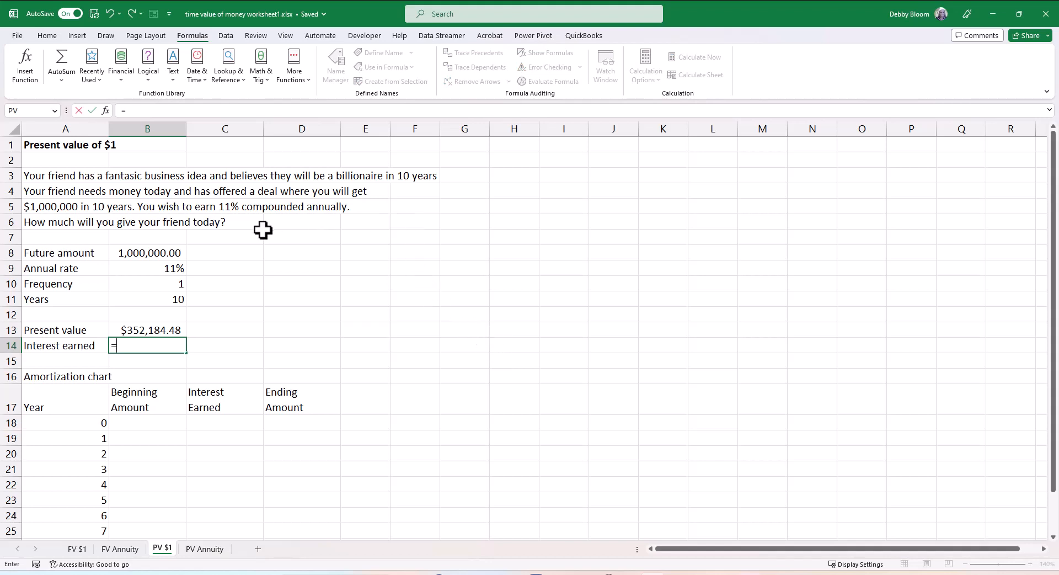
{"action": "left_click", "coordinate": [160, 252]}
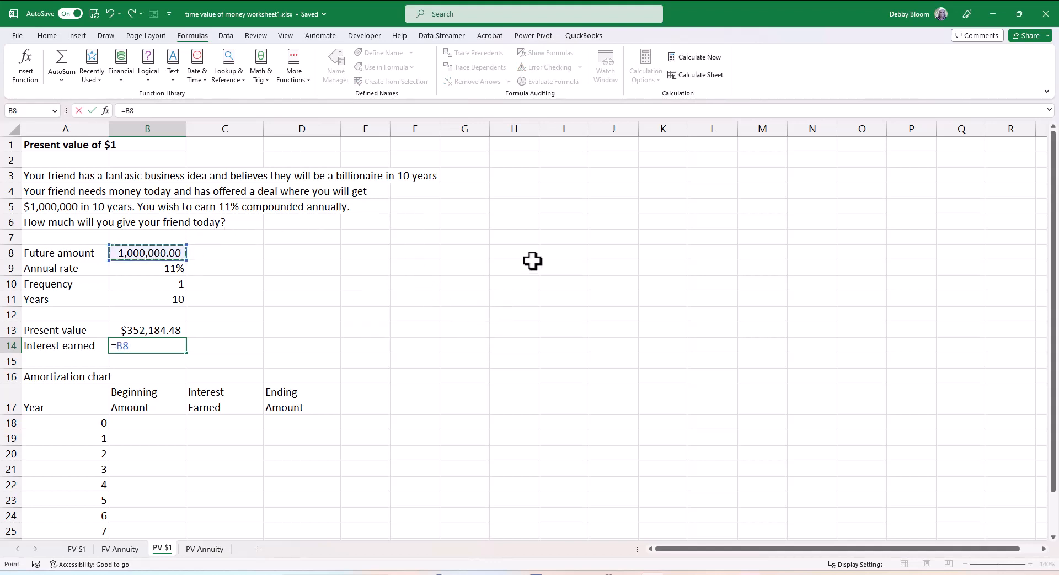
{"action": "type", "text": "-"}
{"action": "left_click", "coordinate": [160, 334]}
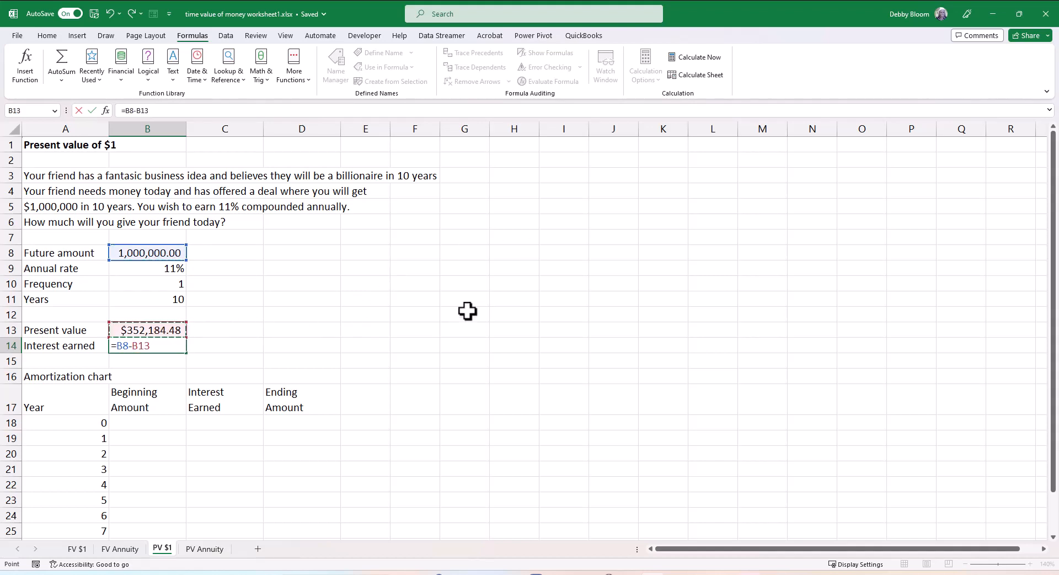
{"action": "key", "text": "Return"}
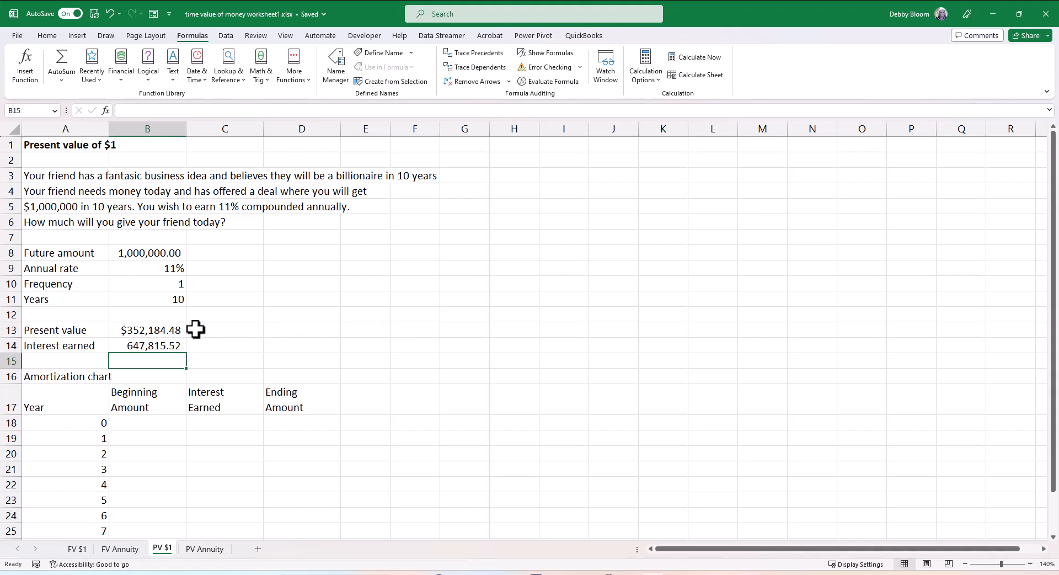
{"action": "left_click", "coordinate": [172, 330]}
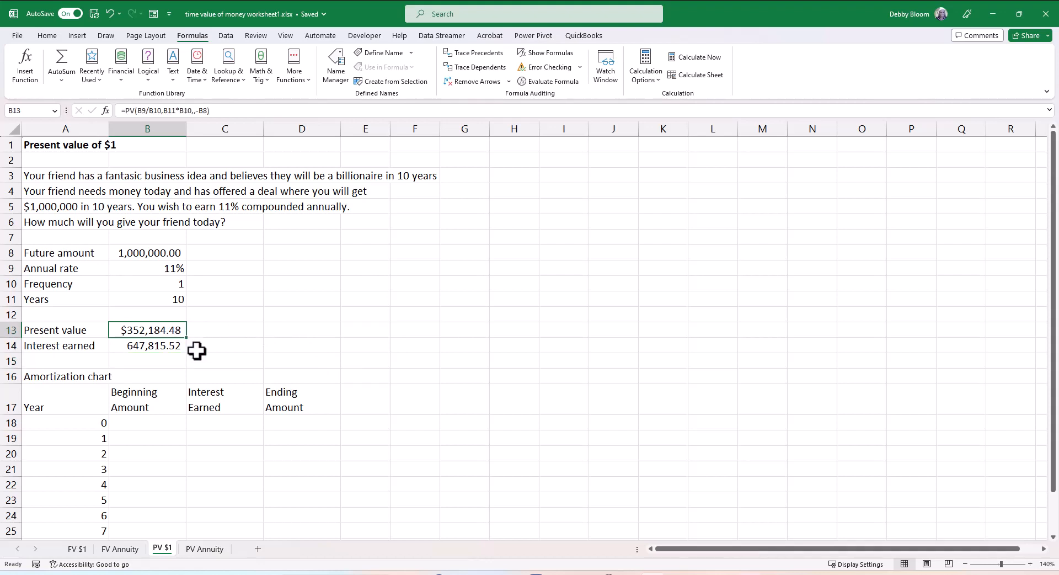
{"action": "left_click", "coordinate": [164, 251]}
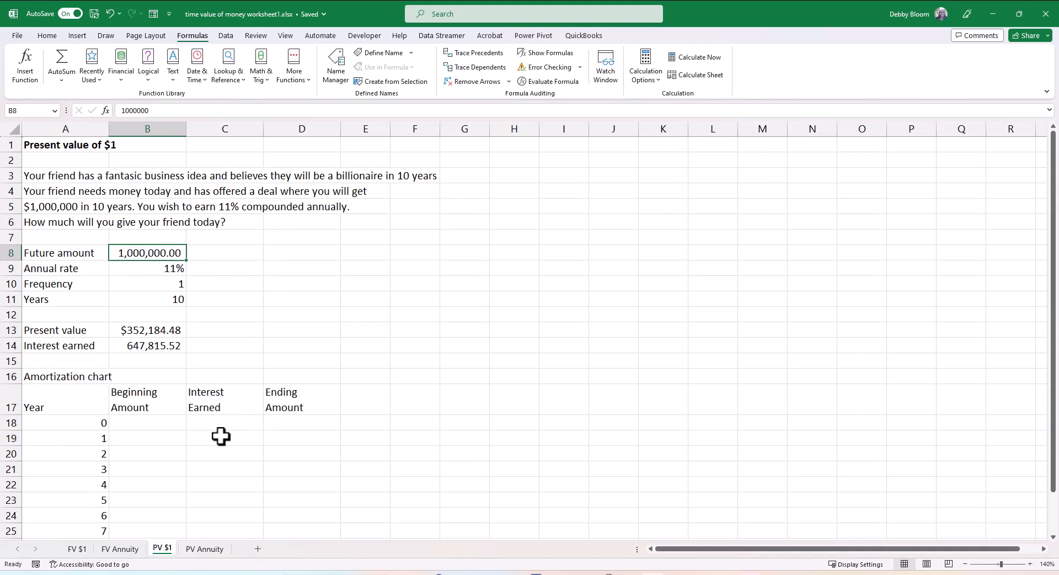
Link the year 0 ending amount in D18 to the present value with =B13
{"action": "left_click", "coordinate": [300, 426]}
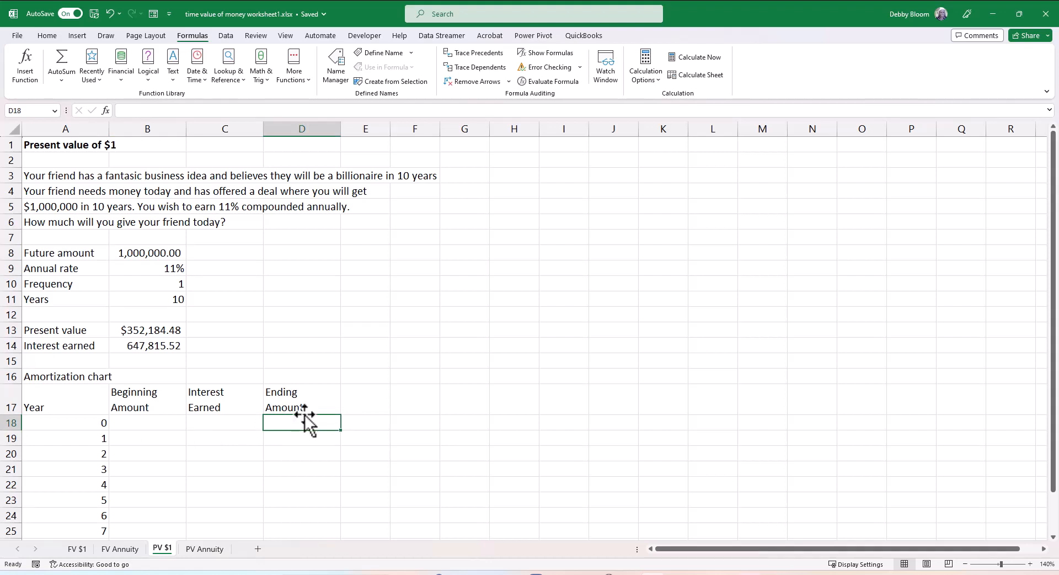
{"action": "type", "text": "="}
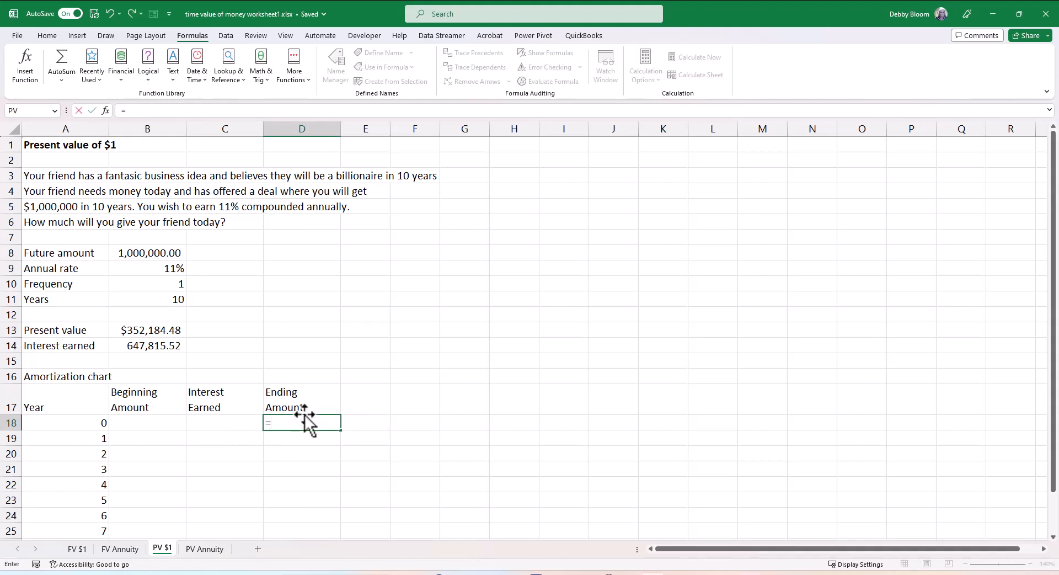
{"action": "left_click", "coordinate": [161, 329]}
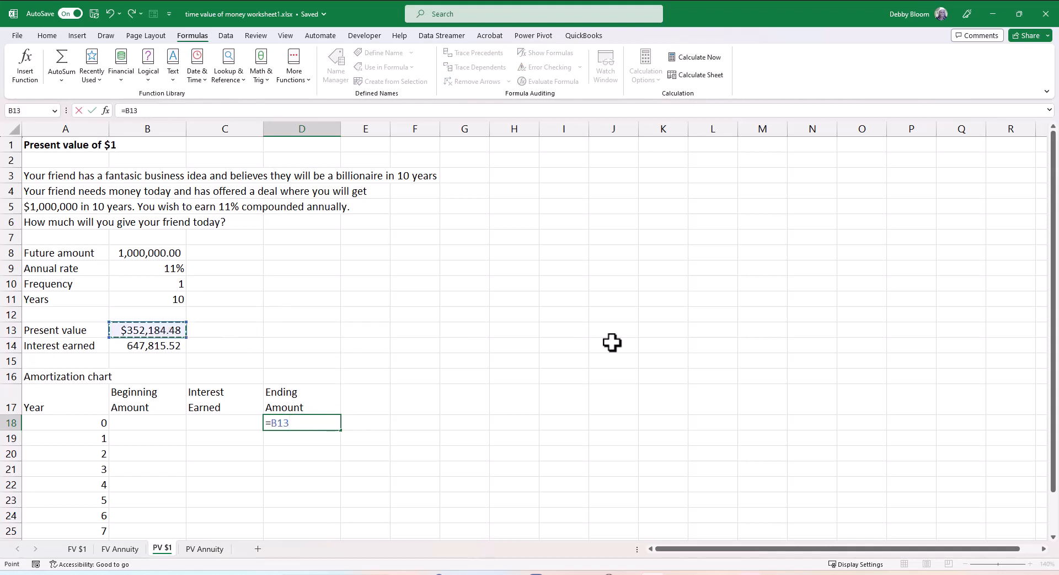
{"action": "key", "text": "Return"}
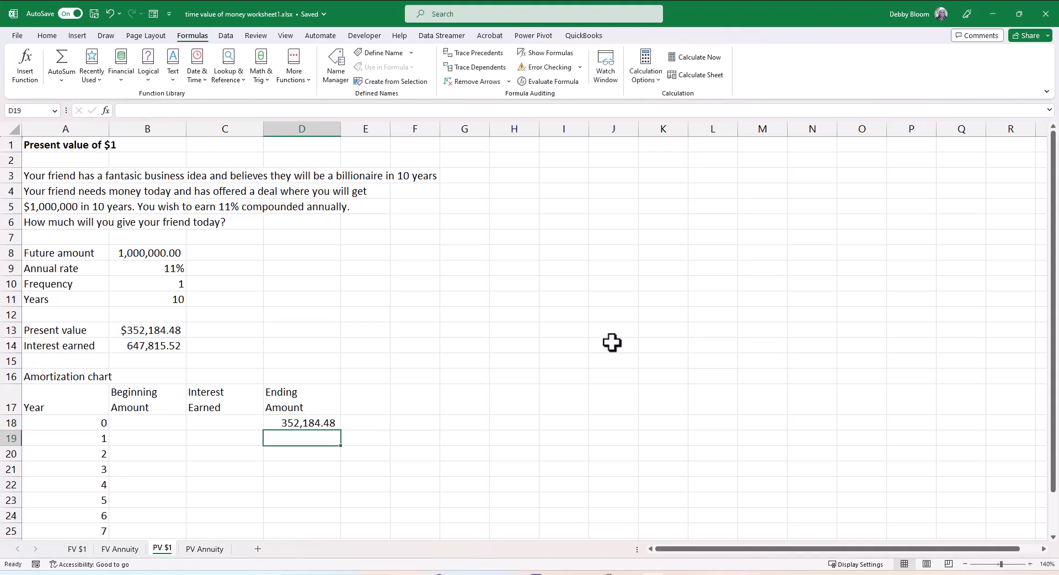
Set the year 1 beginning amount in B19 to the year 0 ending amount with =D18
{"action": "left_click", "coordinate": [164, 441]}
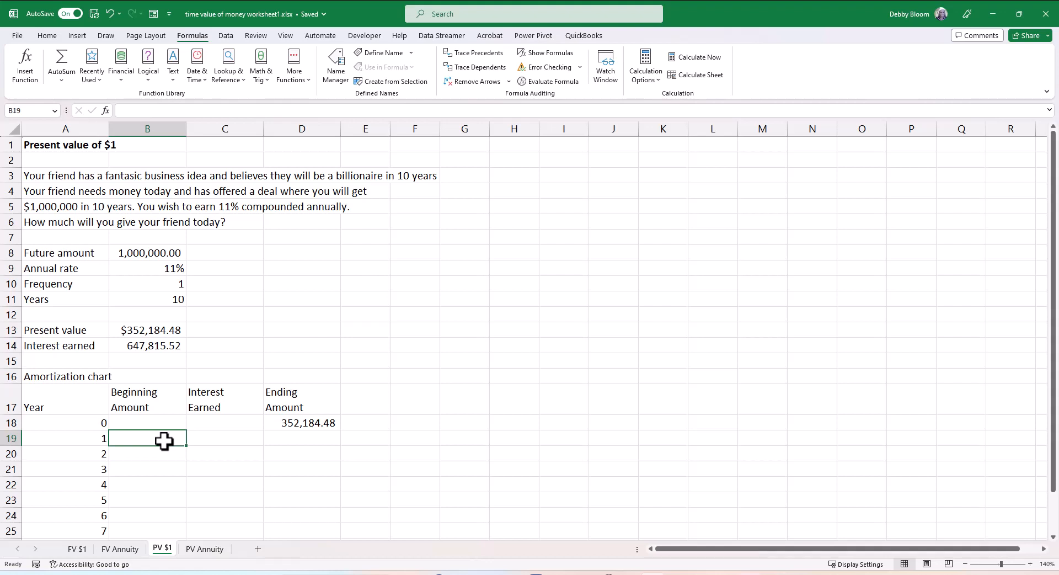
{"action": "type", "text": "="}
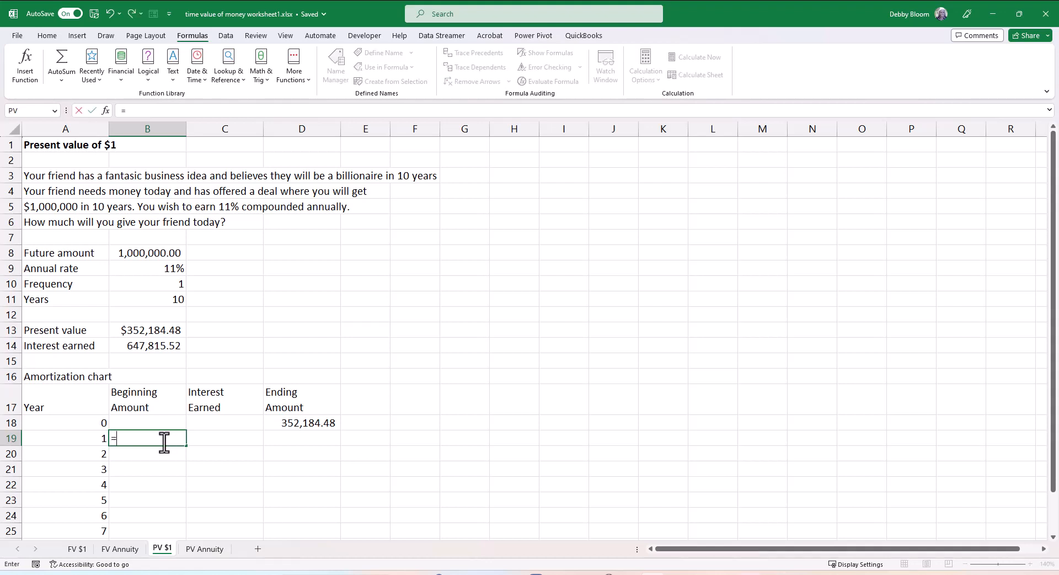
{"action": "left_click", "coordinate": [311, 424]}
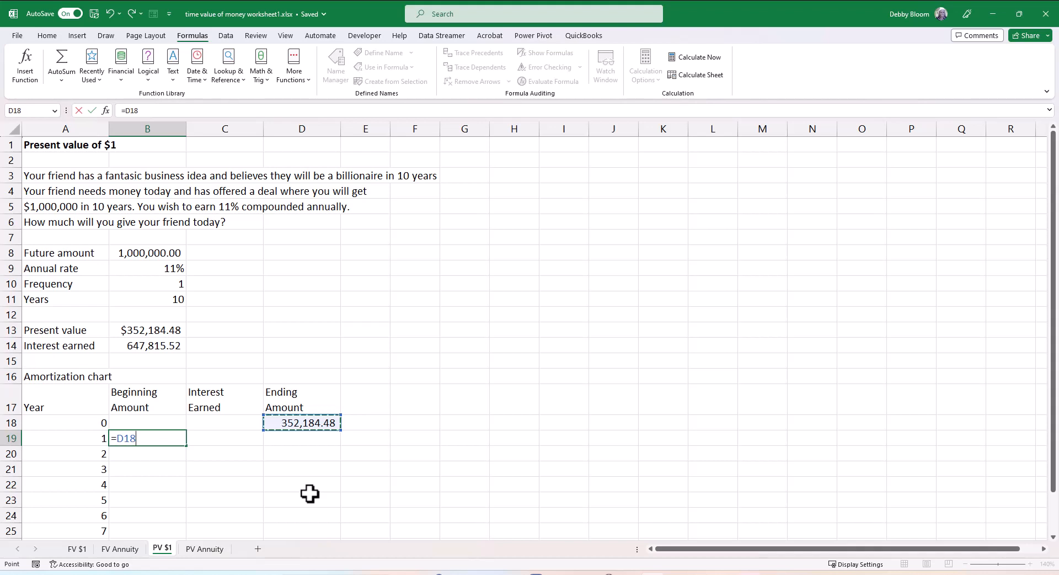
{"action": "key", "text": "Return"}
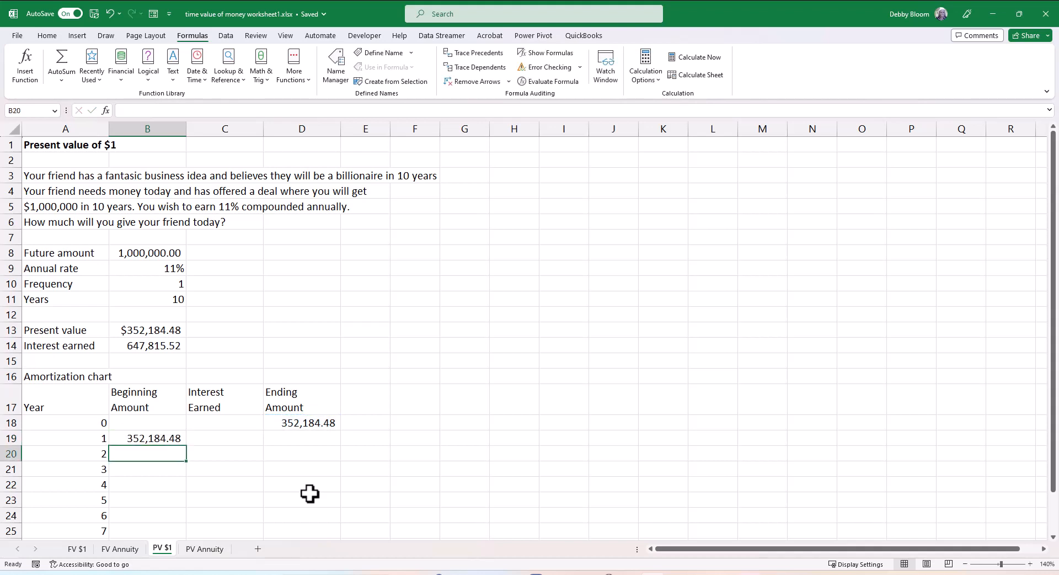
Calculate the year 1 interest earned in C19 with =B19*$B$9/$B$10, keeping the rate and frequency references absolute
{"action": "left_click", "coordinate": [224, 441]}
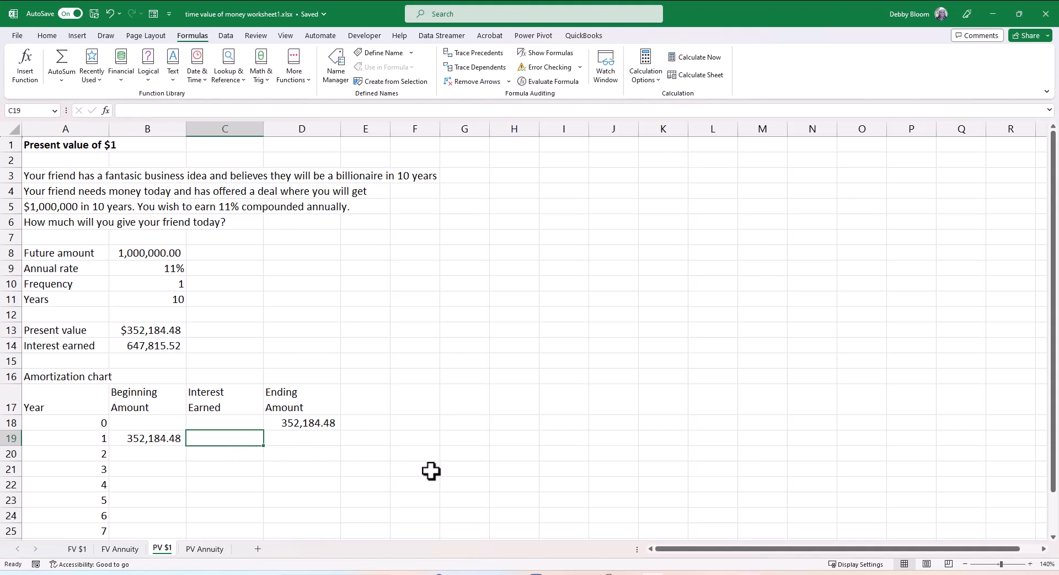
{"action": "type", "text": "="}
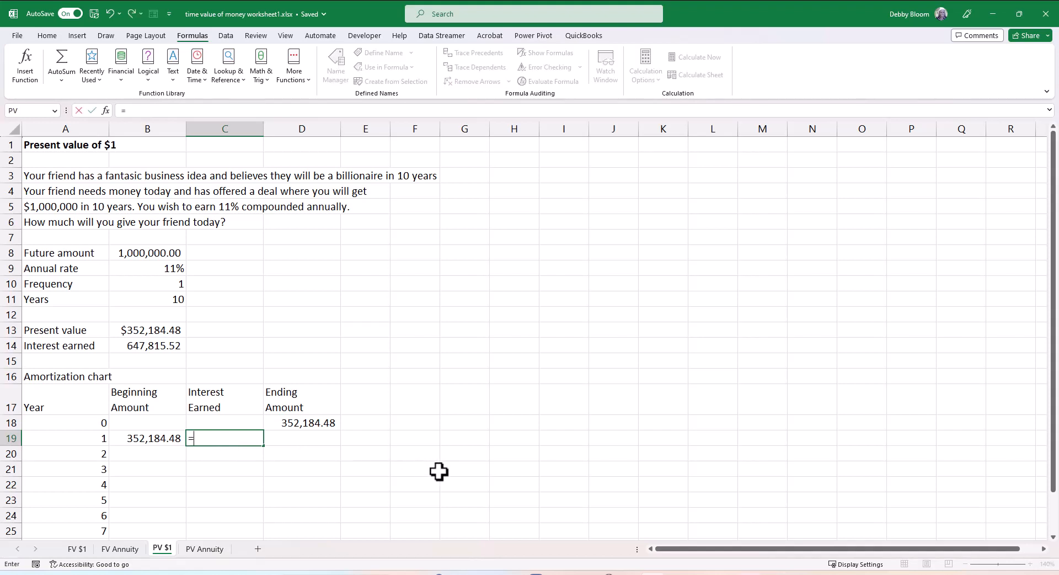
{"action": "left_click", "coordinate": [155, 441]}
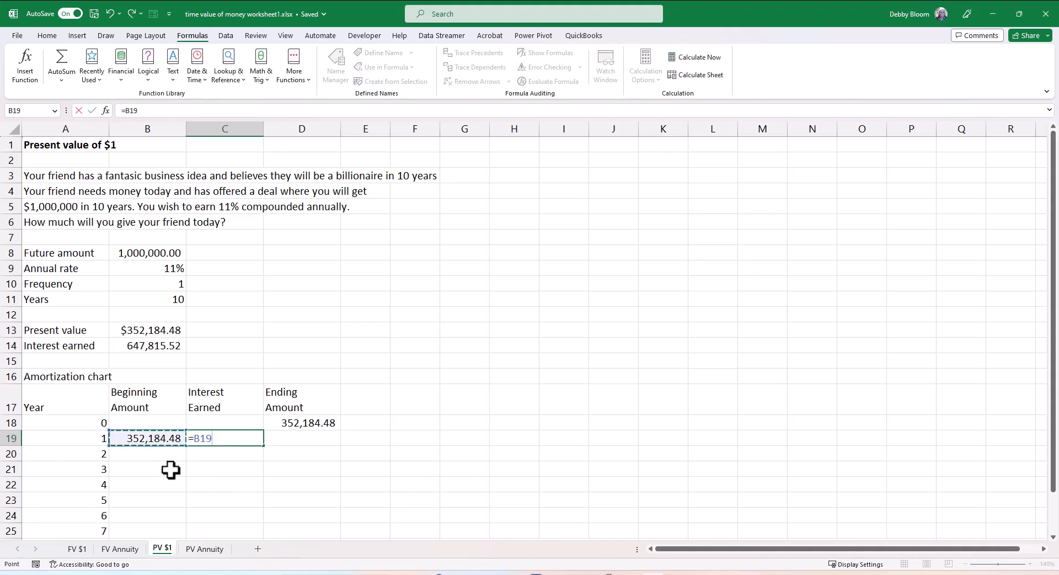
{"action": "type", "text": "*"}
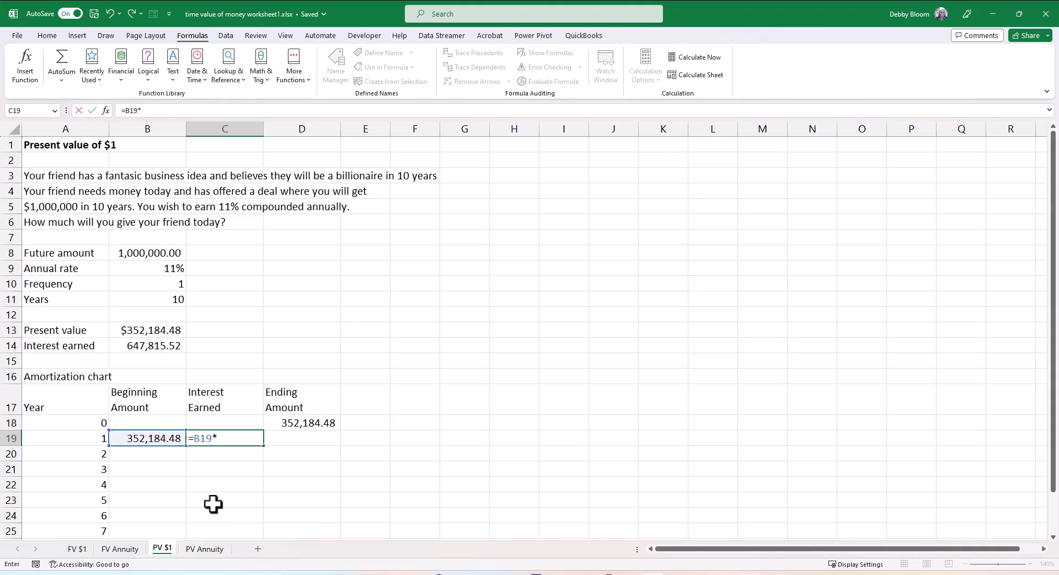
{"action": "left_click", "coordinate": [150, 271]}
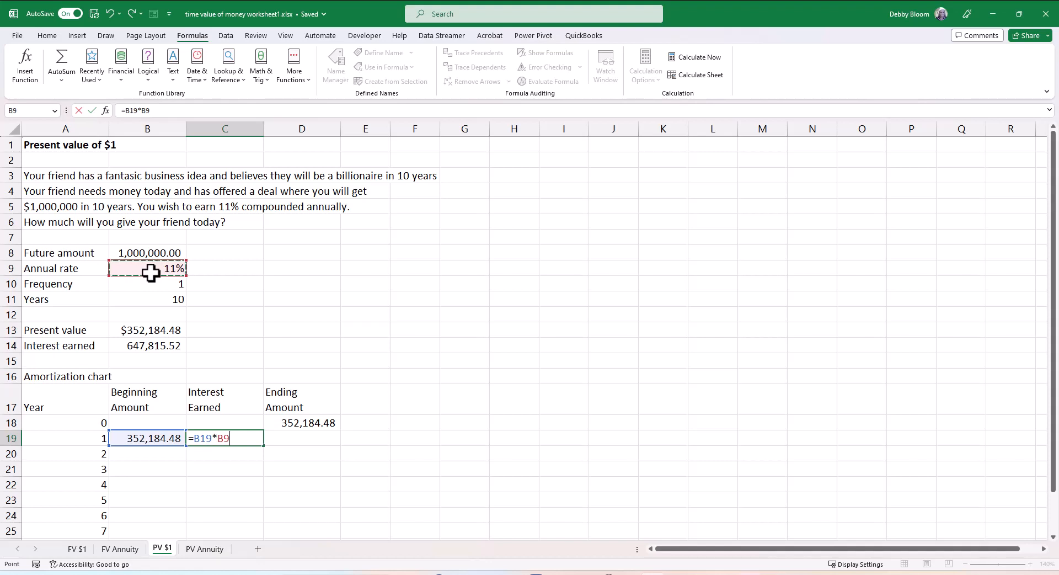
{"action": "key", "text": "F4"}
{"action": "type", "text": "/"}
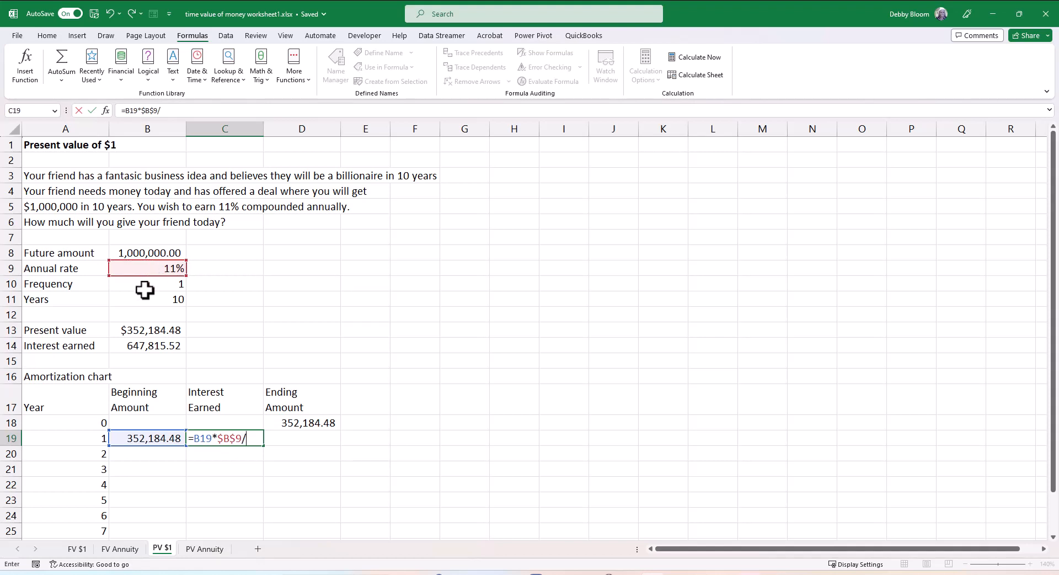
{"action": "left_click", "coordinate": [145, 289]}
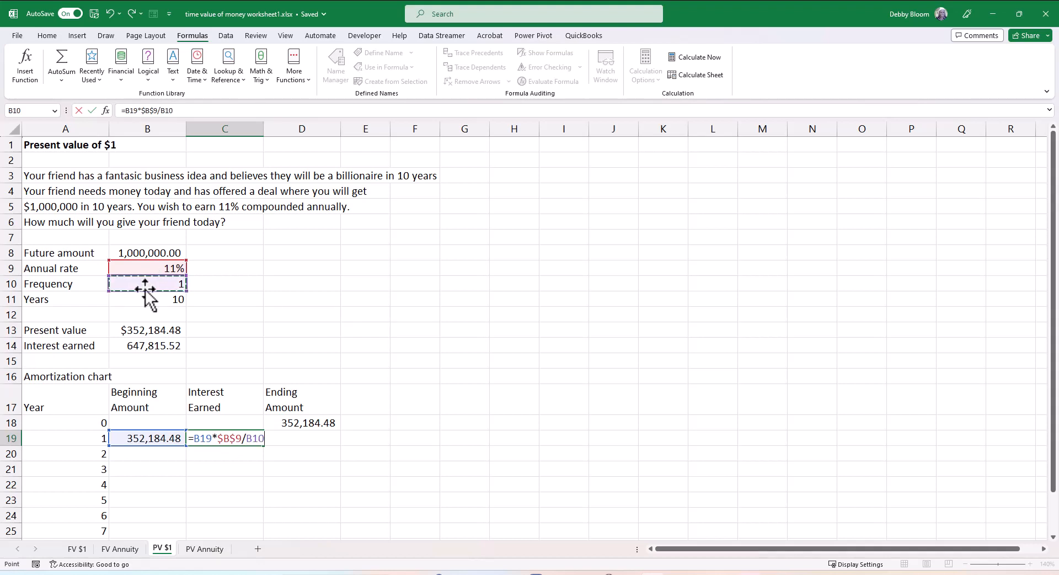
{"action": "key", "text": "F4"}
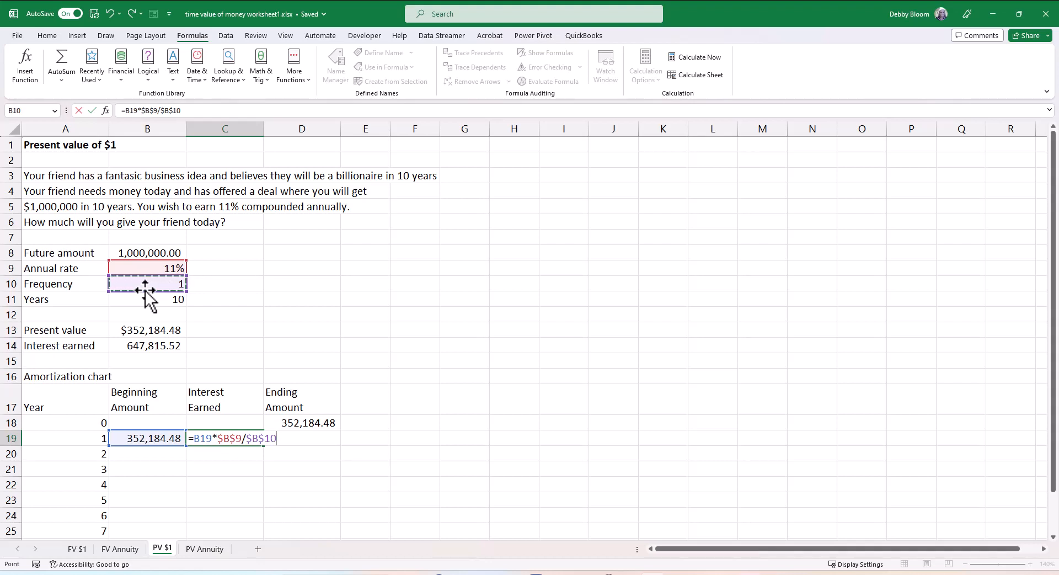
{"action": "key", "text": "Return"}
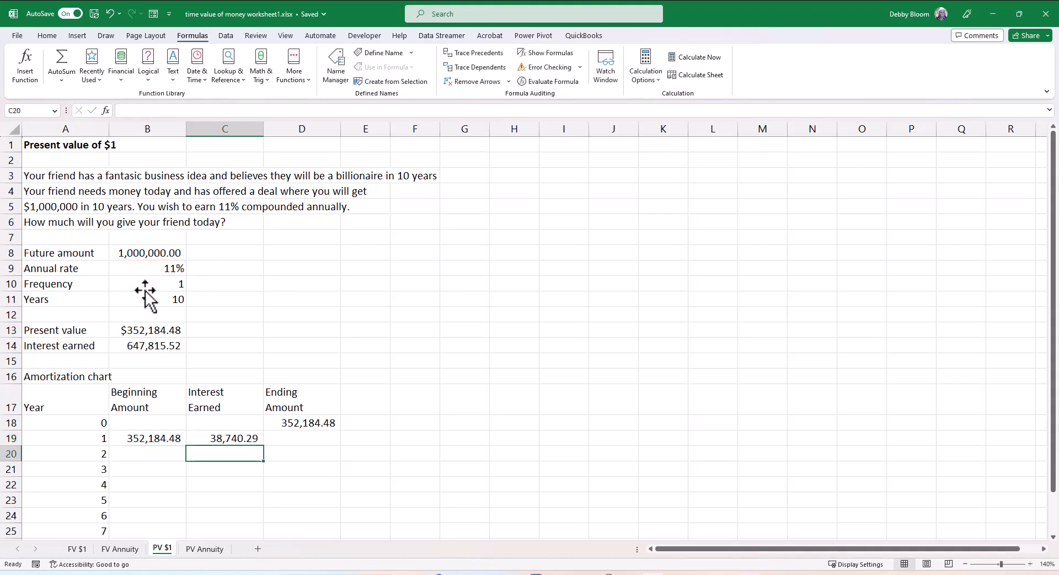
Calculate the year 1 ending amount in D19 as beginning amount plus interest, using =B19+C19
{"action": "left_click", "coordinate": [288, 441]}
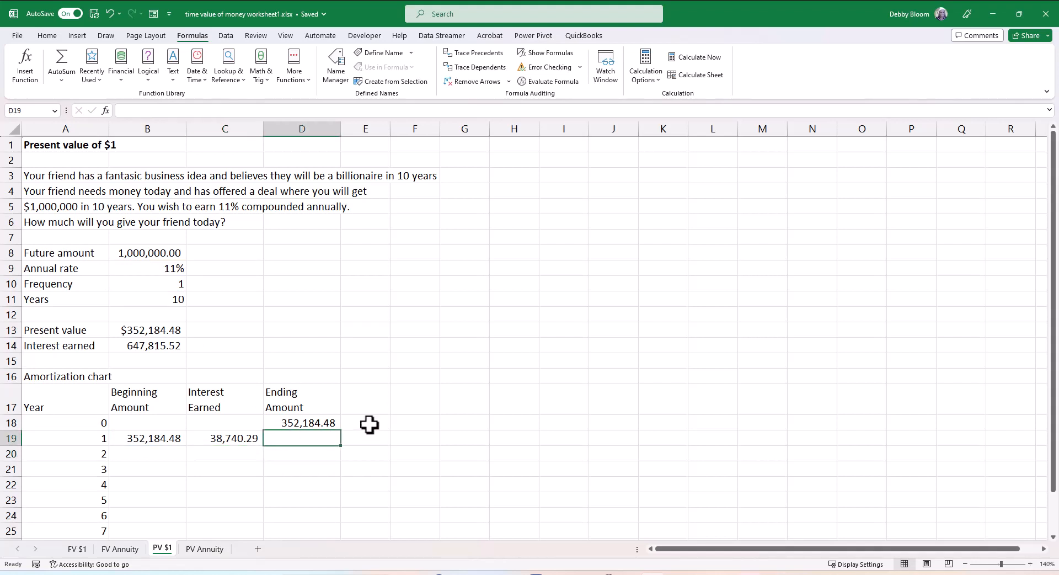
{"action": "type", "text": "="}
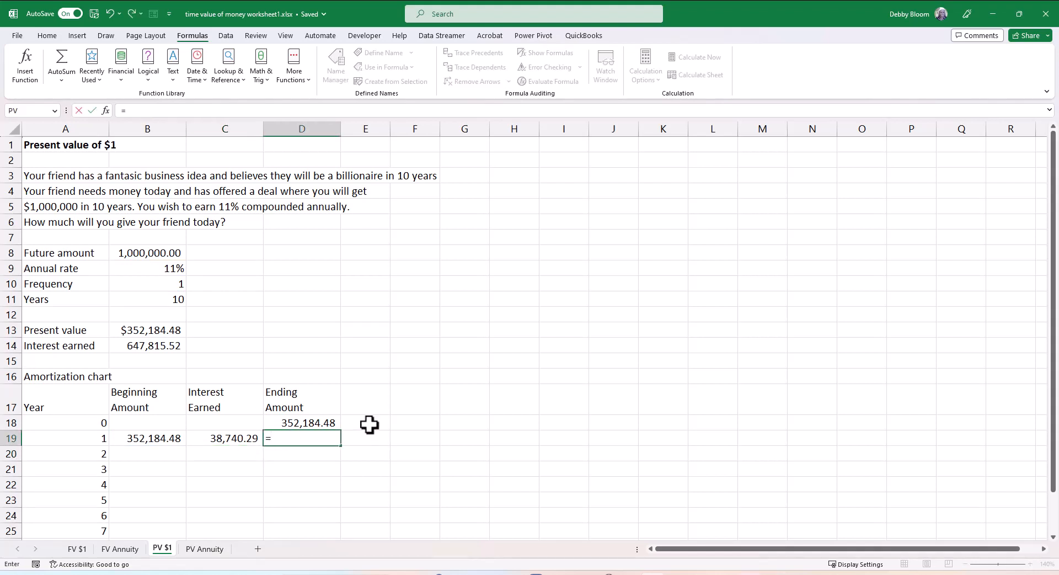
{"action": "left_click", "coordinate": [161, 434]}
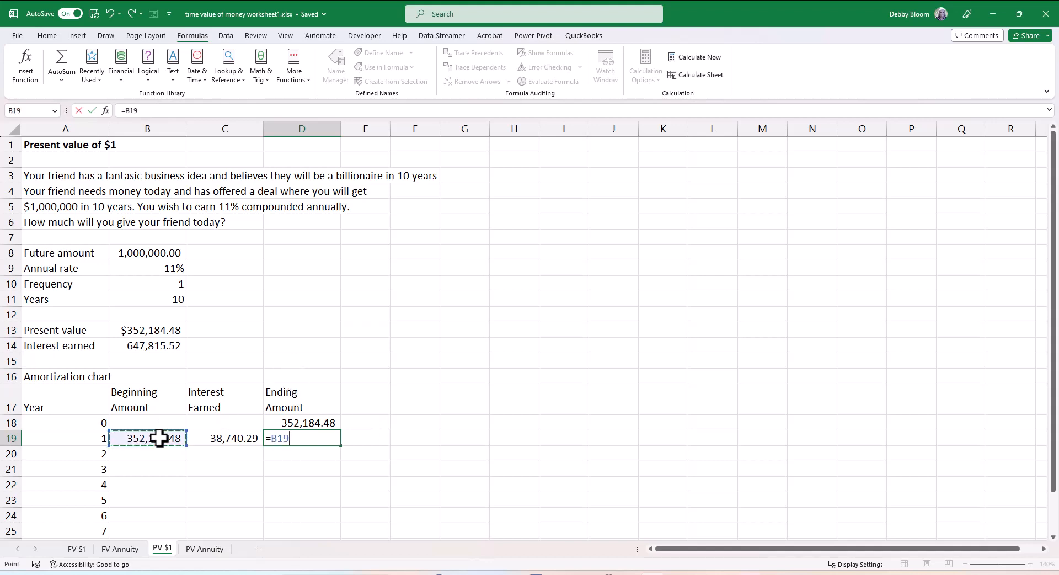
{"action": "type", "text": "+"}
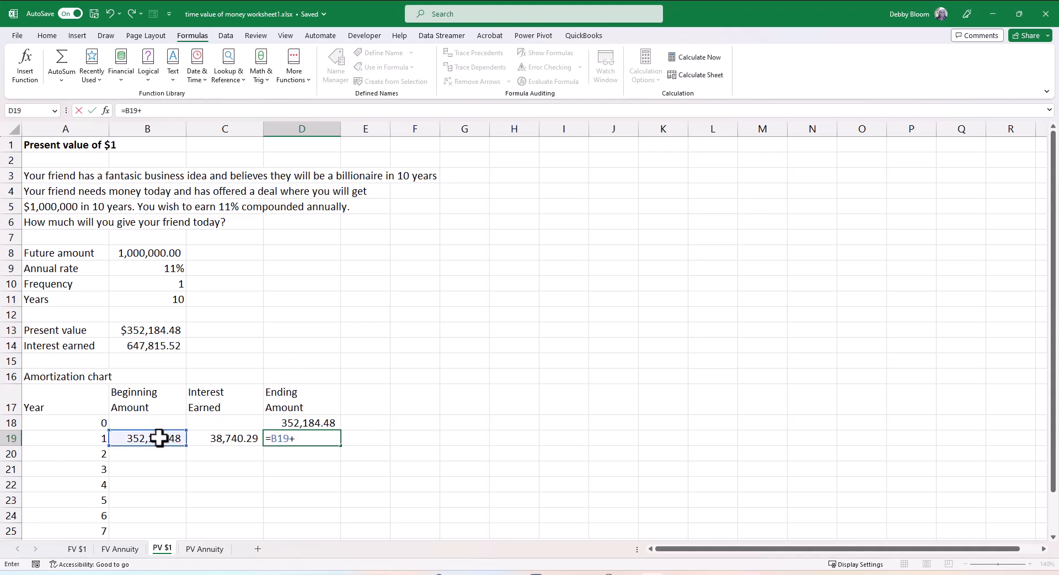
{"action": "left_click", "coordinate": [196, 438]}
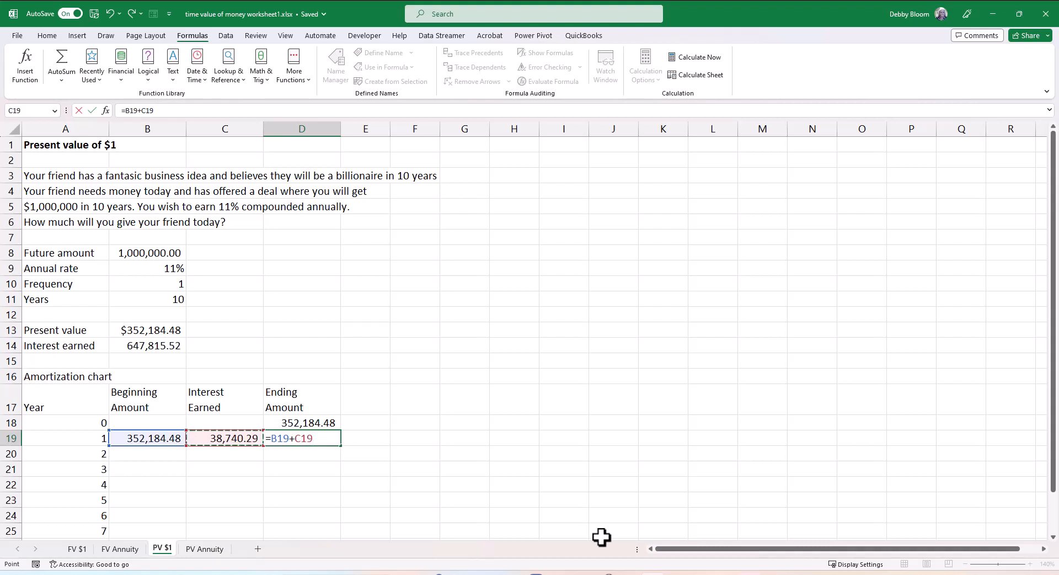
{"action": "key", "text": "Return"}
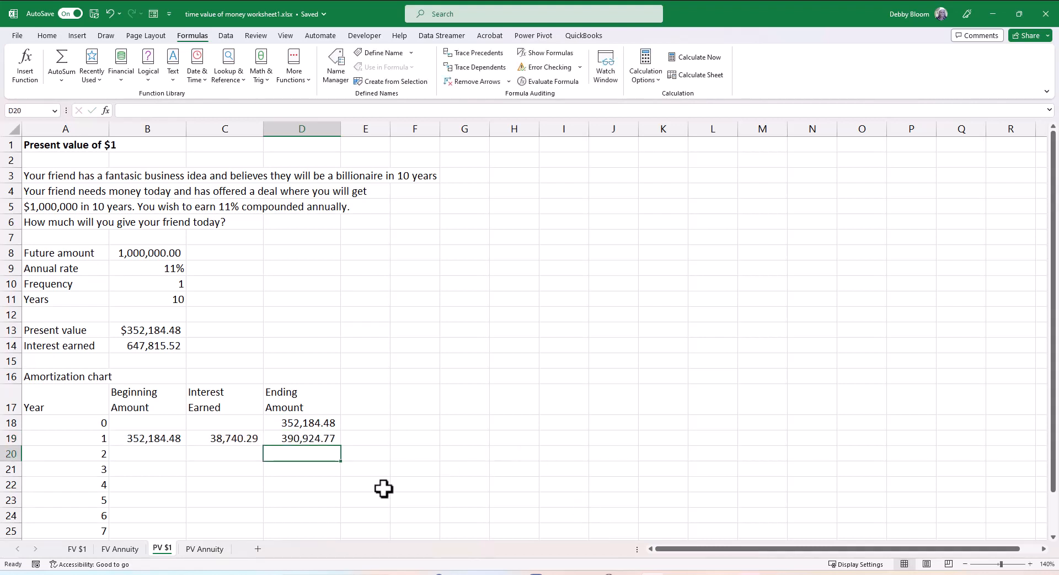
Fill the year 1 formulas in B19:D19 down through year 10 in row 28 and select the final ending amount
{"action": "left_click_drag", "start_coordinate": [151, 436], "coordinate": [309, 440]}
{"action": "scroll", "coordinate": [516, 426], "scroll_direction": "down", "scroll_amount": 3}
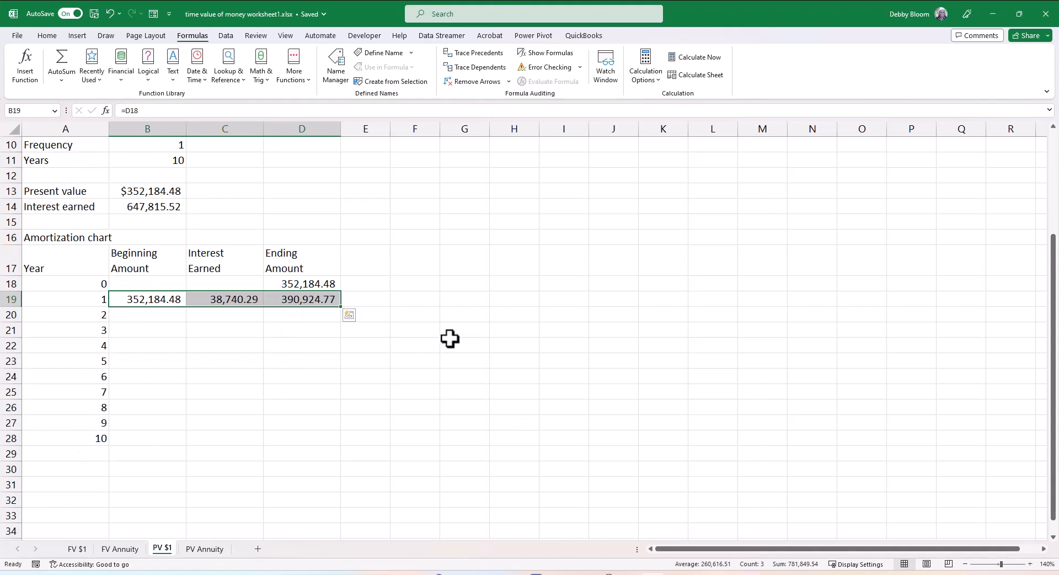
{"action": "double_click", "coordinate": [341, 307]}
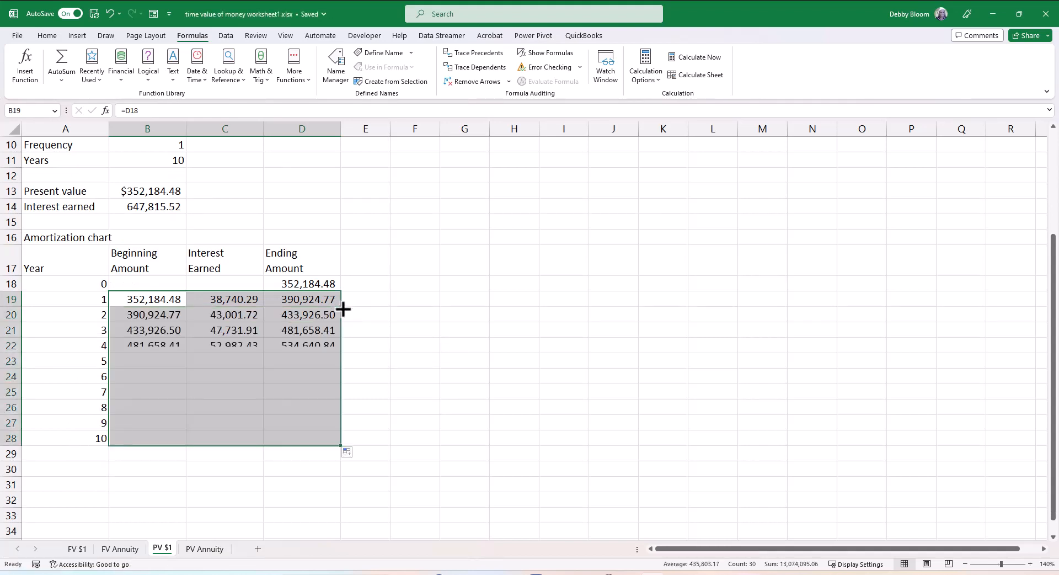
{"action": "left_click", "coordinate": [324, 438]}
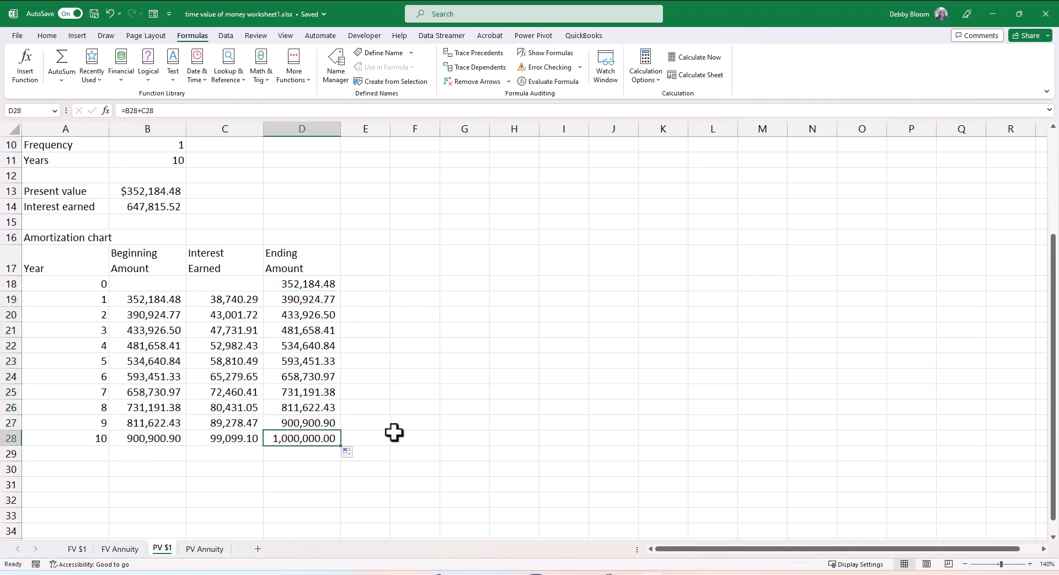